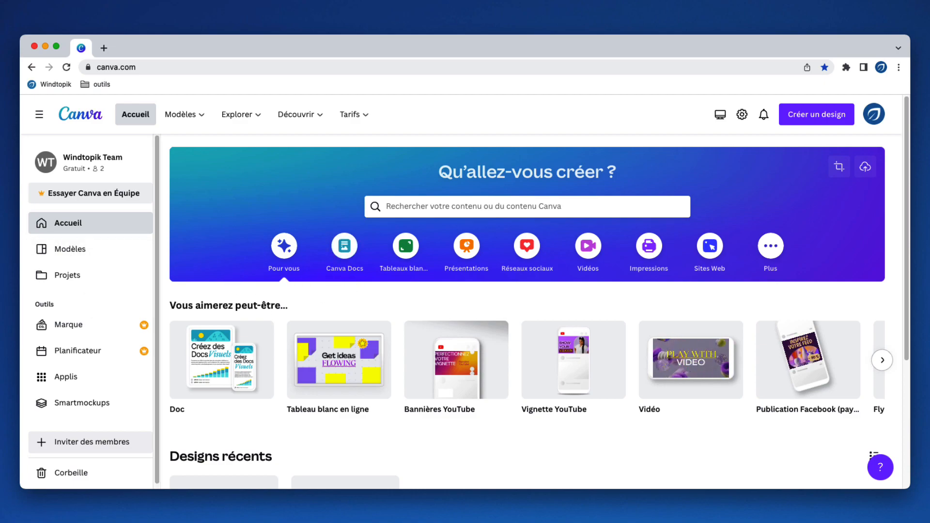
Open the Brochure-TEST.pdf design from the recent designs for editing.
drag(0, 126, 342, 224)
scroll(355, 302, down, 4)
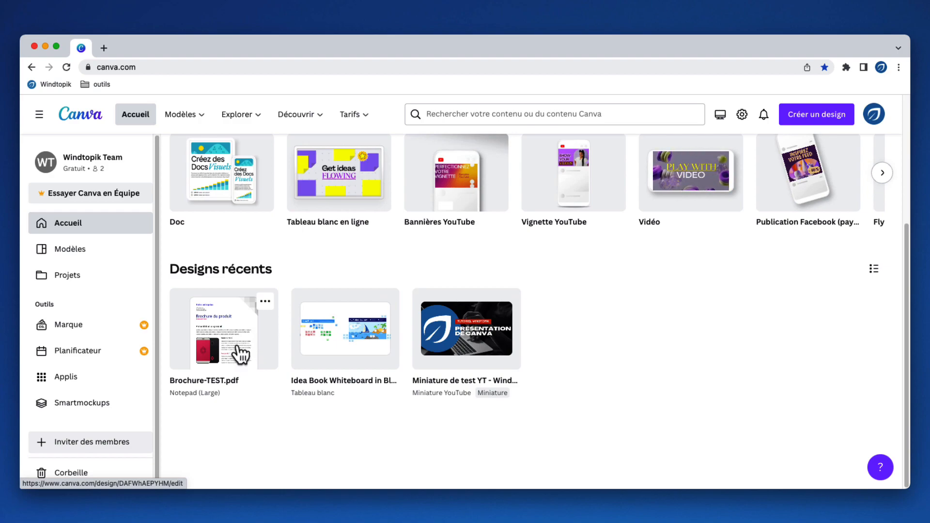
click(248, 341)
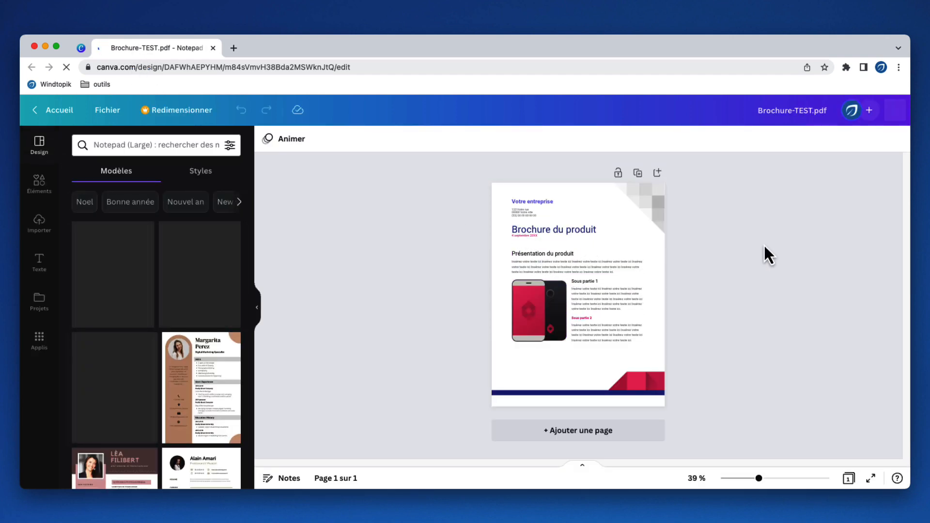
Replace the placeholder paragraph under the "Présentation du produit" heading with "Voici un document de test.".
drag(762, 479, 783, 479)
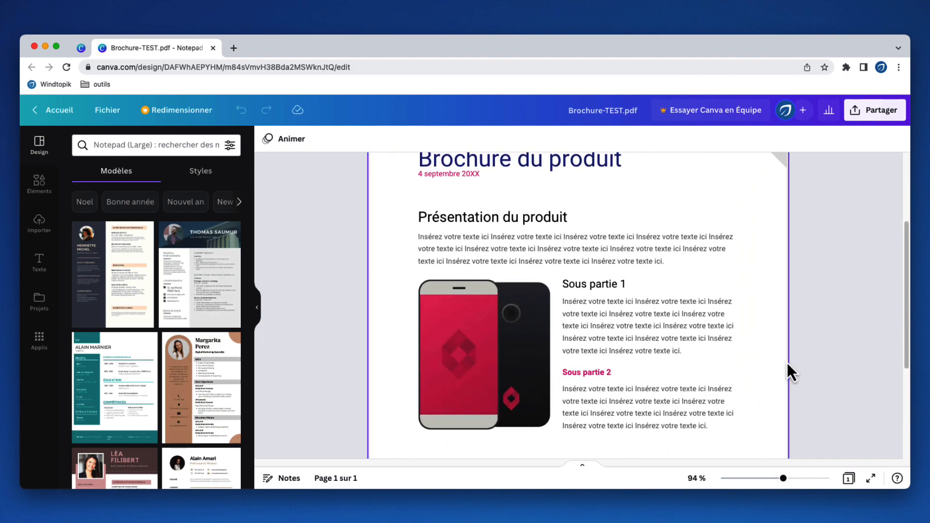
scroll(787, 361, up, 4)
click(694, 285)
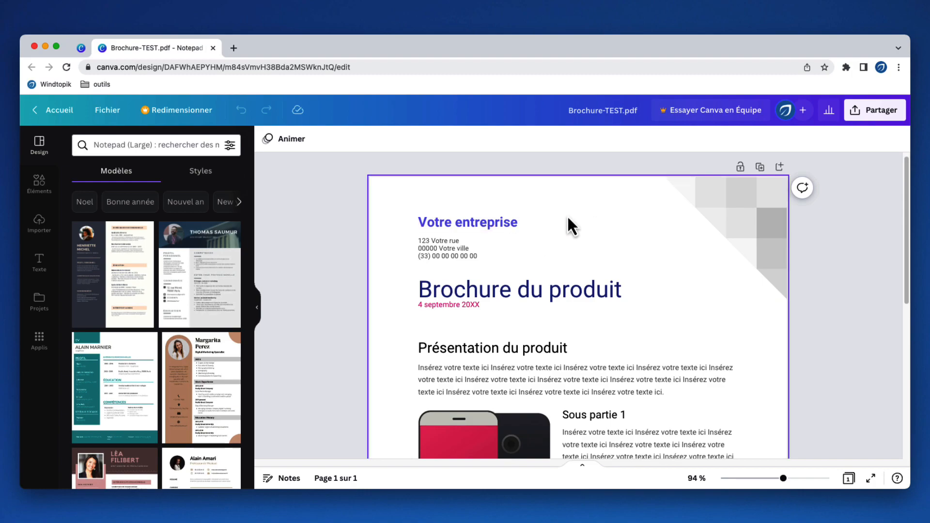
click(487, 223)
click(503, 296)
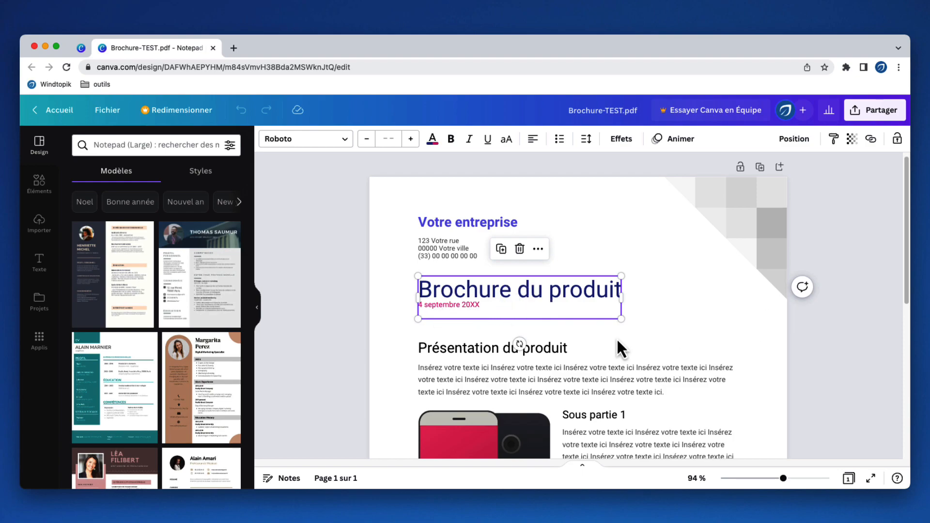
scroll(617, 338, down, 1)
click(591, 345)
scroll(581, 351, down, 1)
click(586, 347)
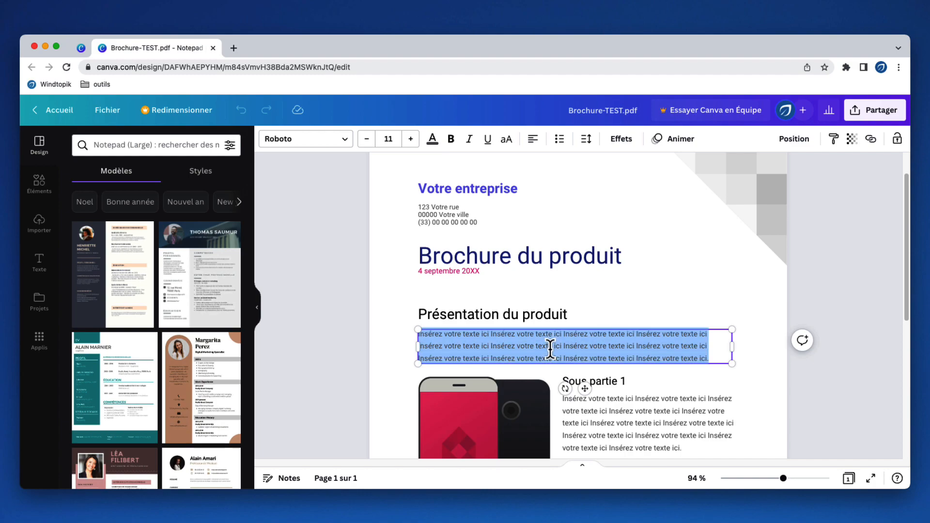
text(Voici un document de test.)
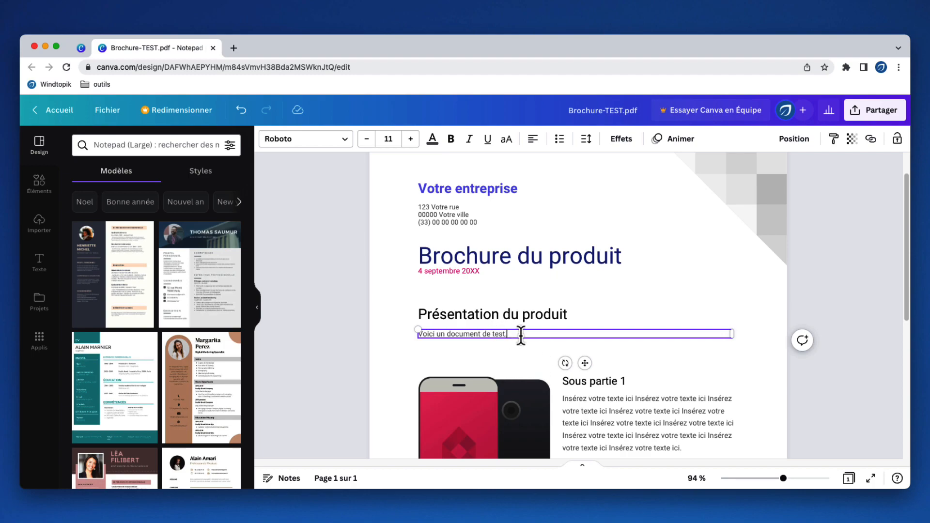
Increase the font size of the sentence "Voici un document de test." by two increments.
drag(507, 334, 414, 335)
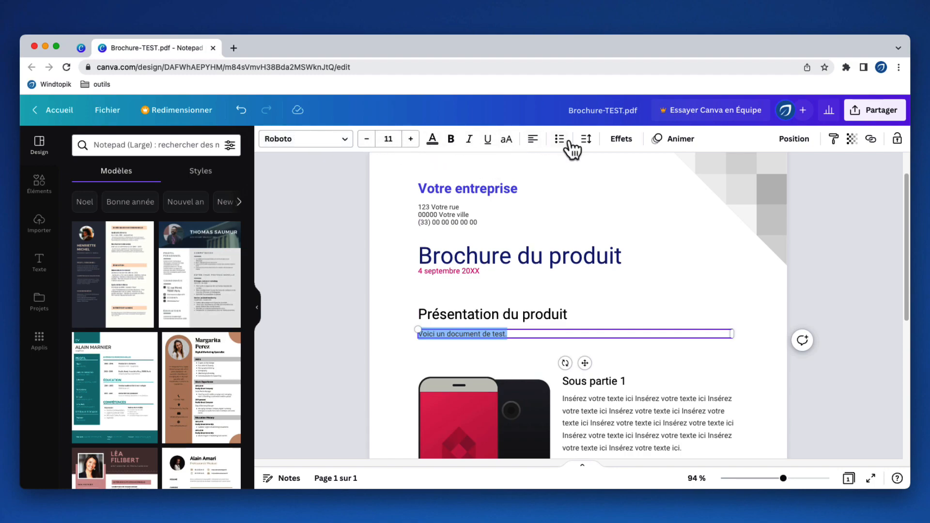
click(818, 269)
click(592, 332)
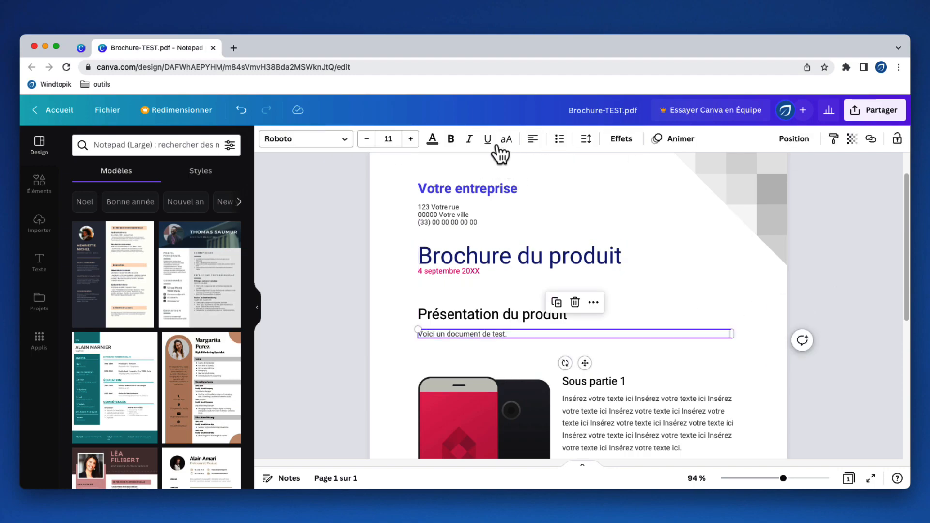
click(502, 335)
triple_click(502, 335)
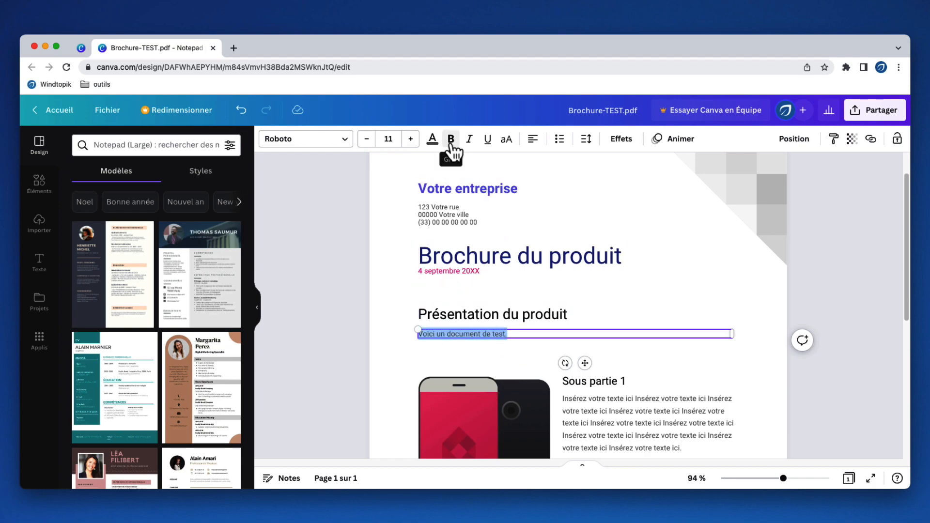
click(411, 139)
click(410, 139)
Delete the red and blue footer banner at the end of the page and the light blue image beneath it.
scroll(498, 281, down, 3)
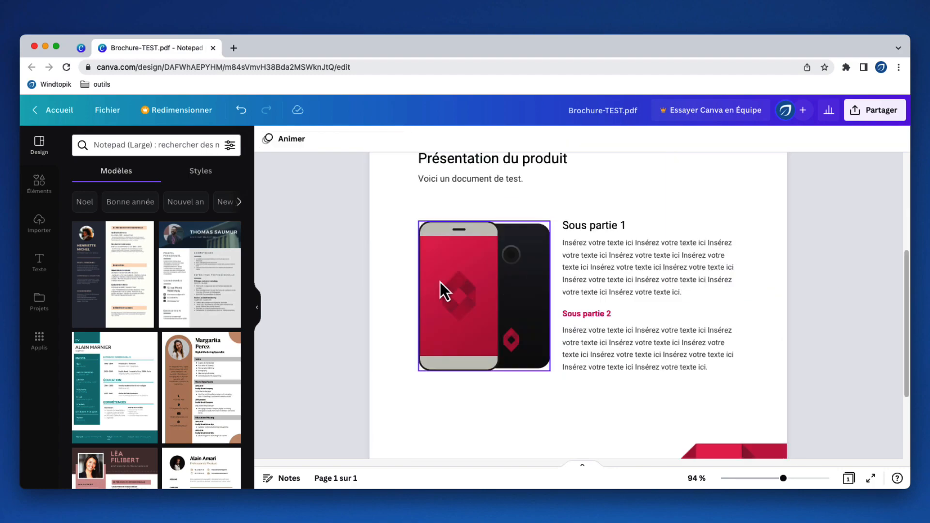
click(453, 297)
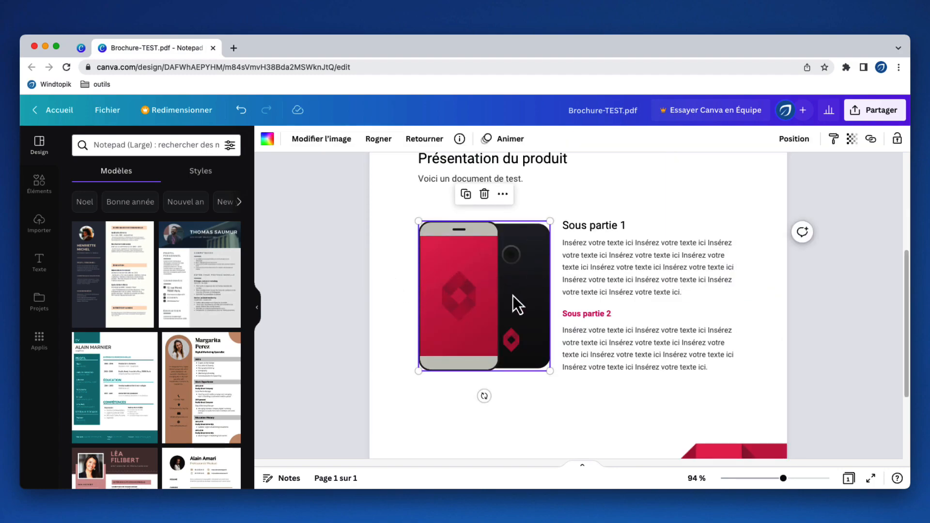
drag(905, 329, 905, 369)
click(737, 381)
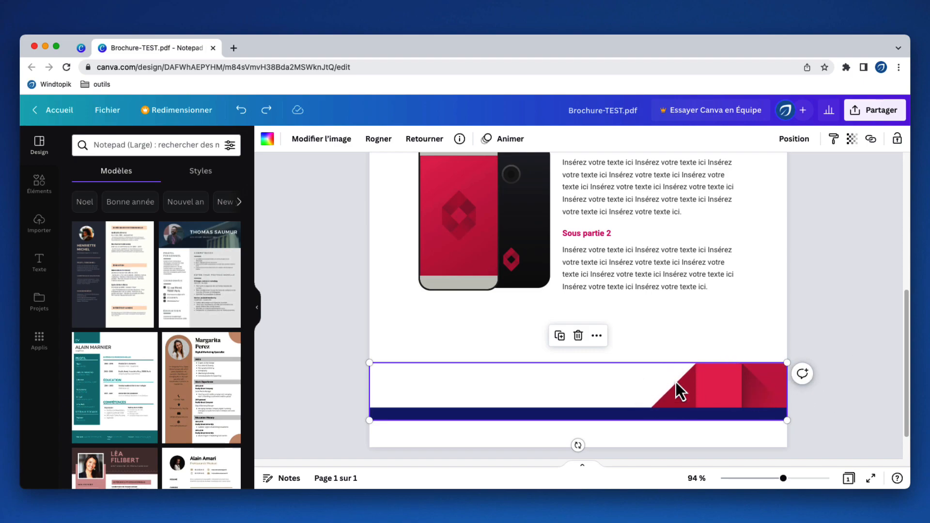
key(Delete)
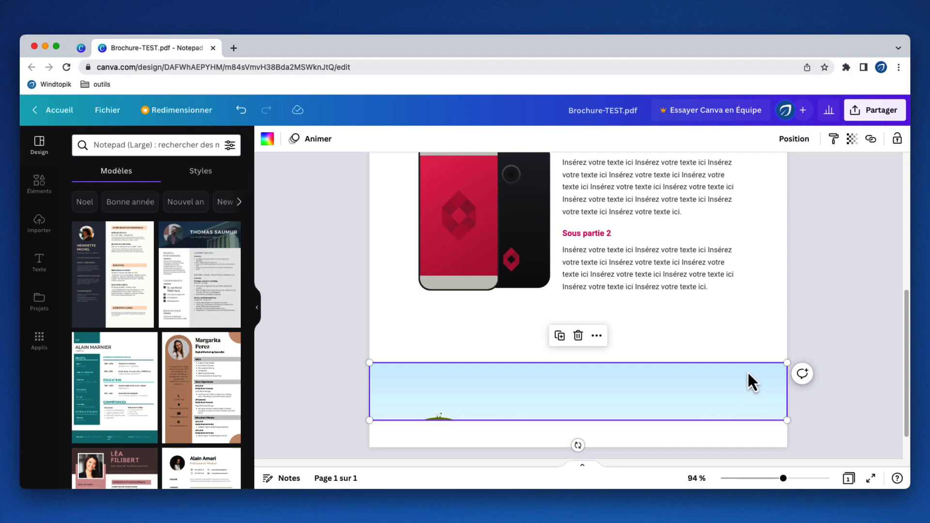
key(Delete)
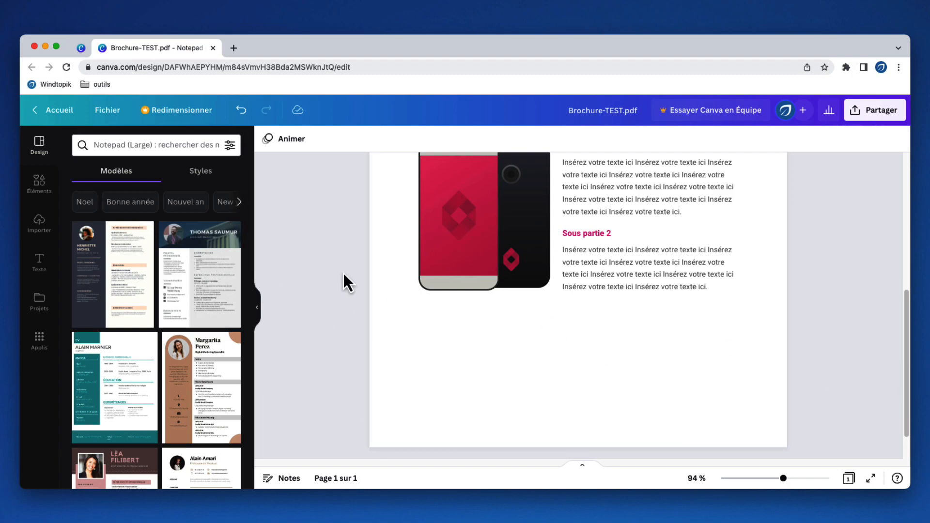
Add the recently used thumbs-up graphic, shrink it and place it over the upper-left corner of the phone image.
click(42, 196)
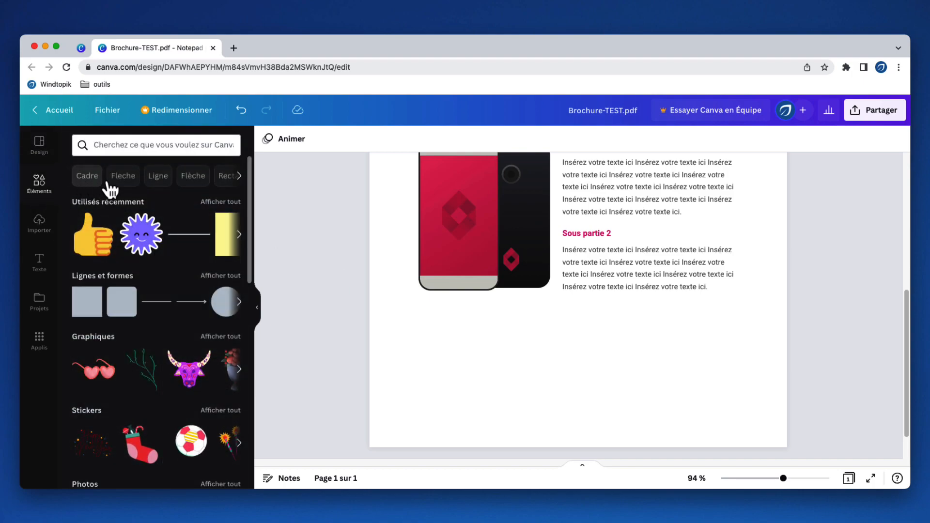
click(97, 245)
scroll(517, 310, up, 2)
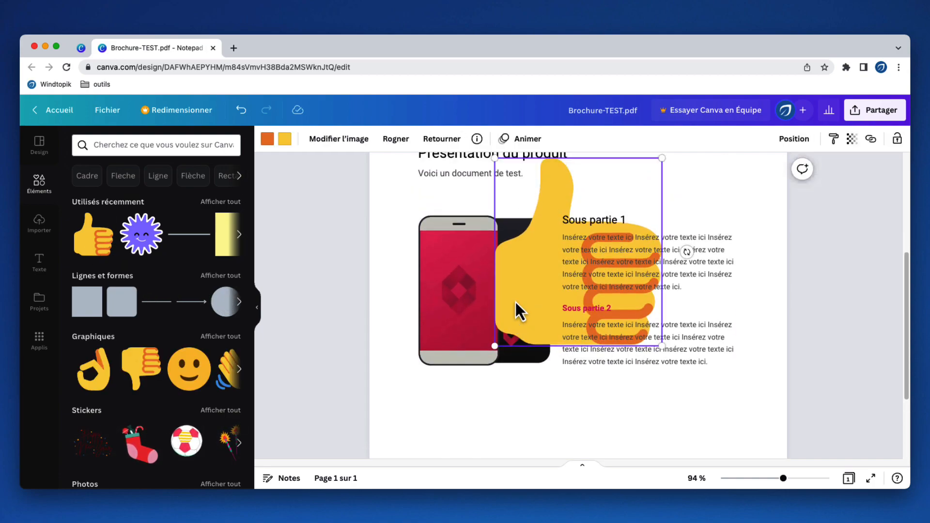
drag(498, 357, 439, 247)
drag(427, 241, 434, 242)
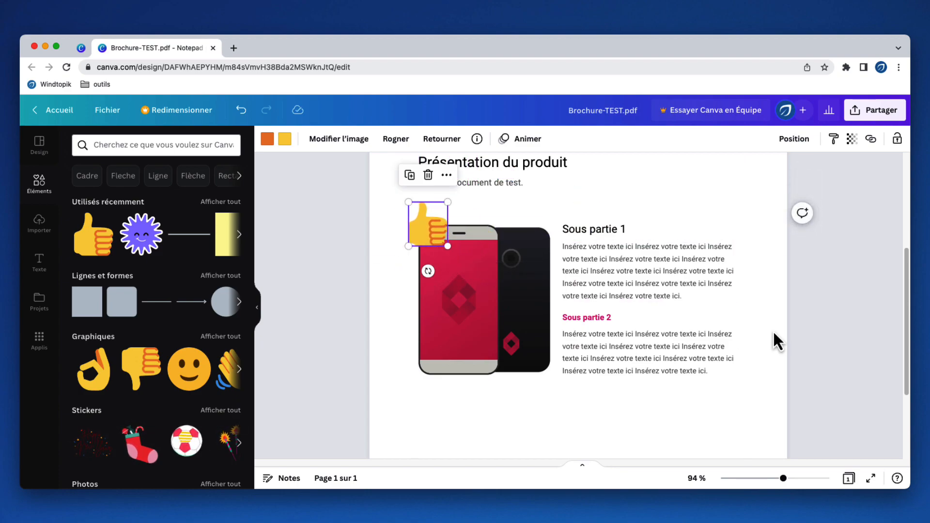
click(819, 325)
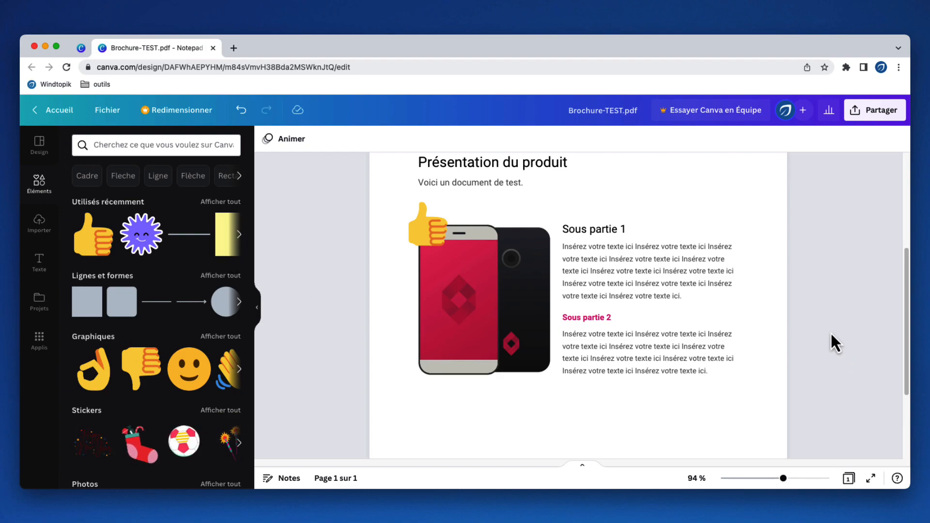
Review the edited brochure page from header to footer, including the selectable text block under "Sous partie 1".
drag(905, 345, 892, 259)
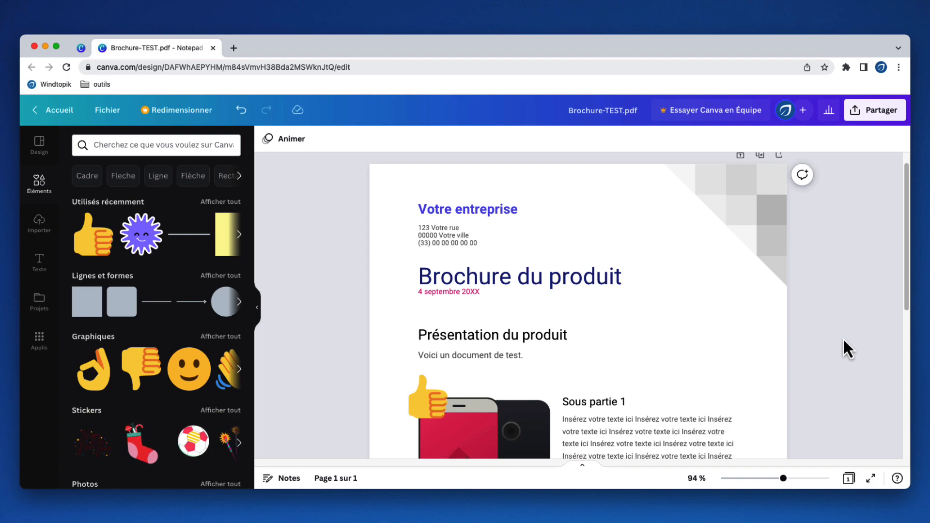
scroll(904, 291, down, 3)
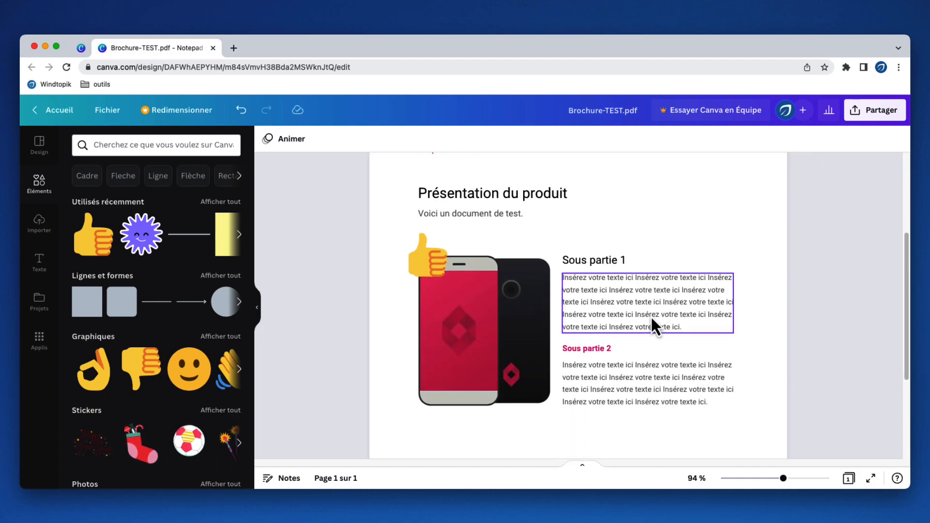
click(651, 315)
click(666, 310)
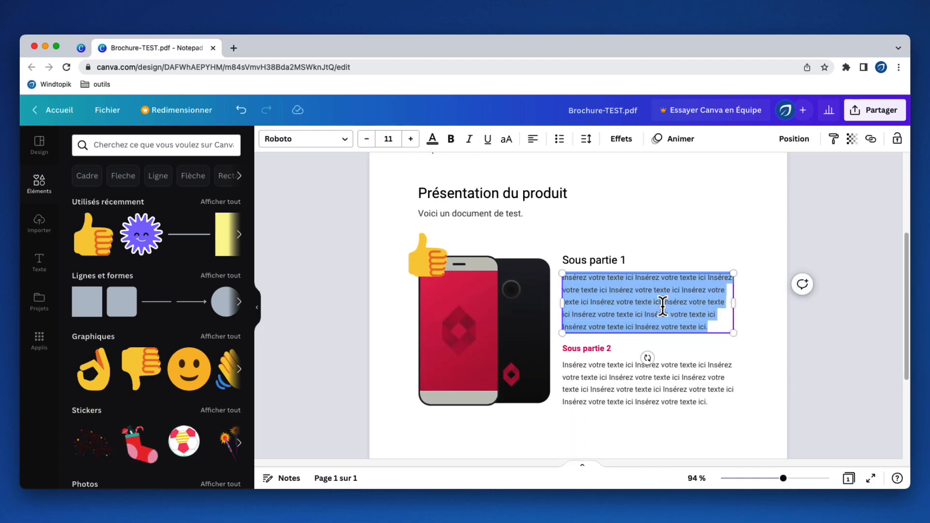
click(654, 306)
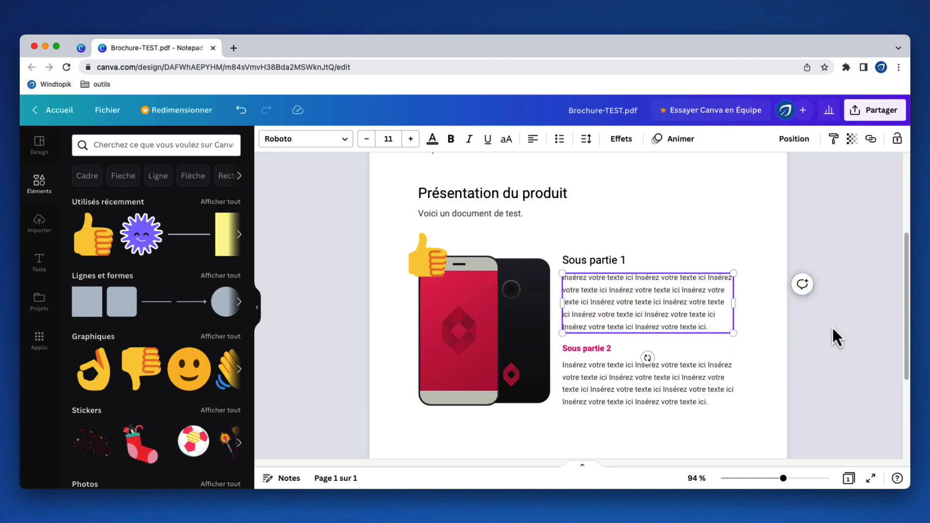
click(841, 339)
drag(906, 297, 900, 346)
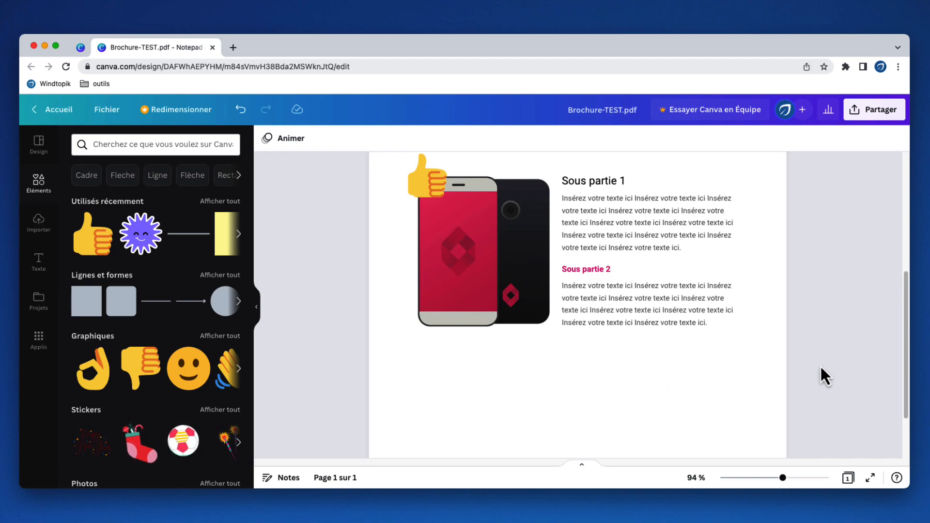
drag(908, 370, 898, 248)
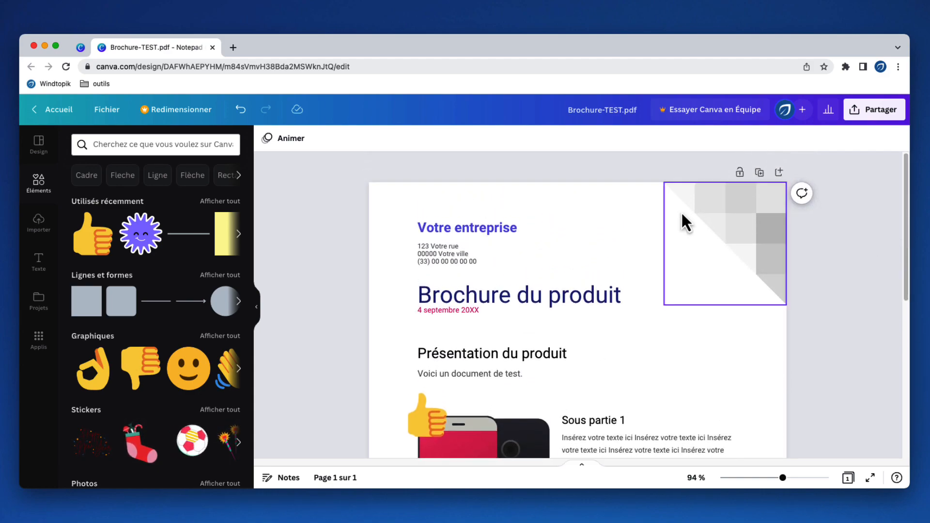
Open the design's download options and set the file type to PDF standard.
click(870, 127)
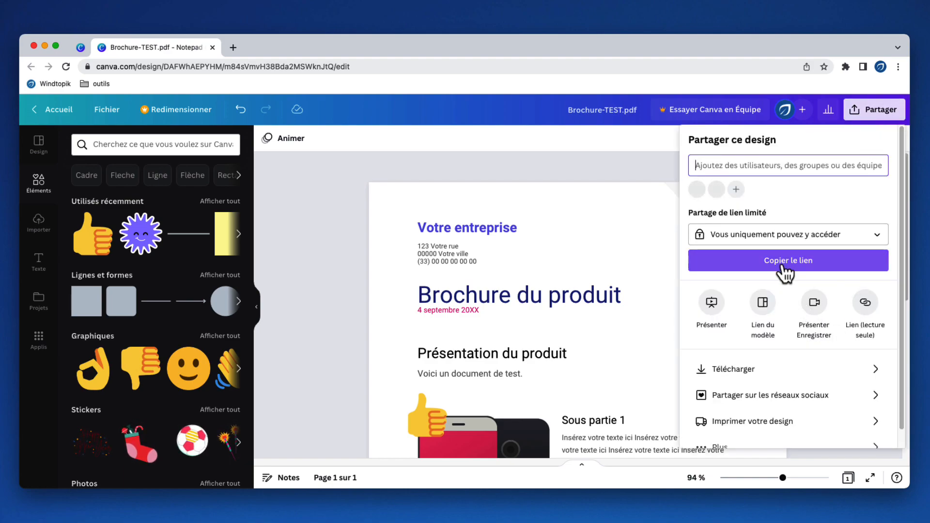
scroll(784, 277, down, 1)
click(761, 359)
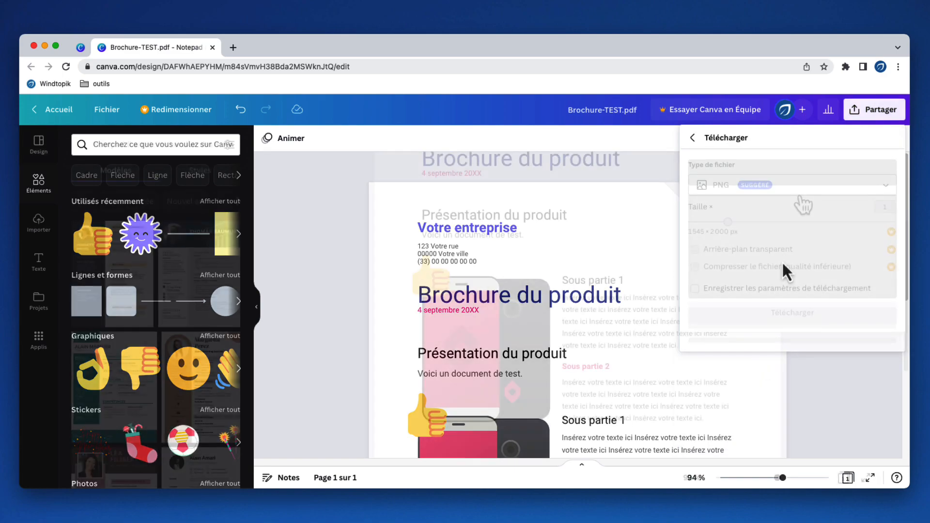
click(885, 191)
click(841, 193)
click(886, 191)
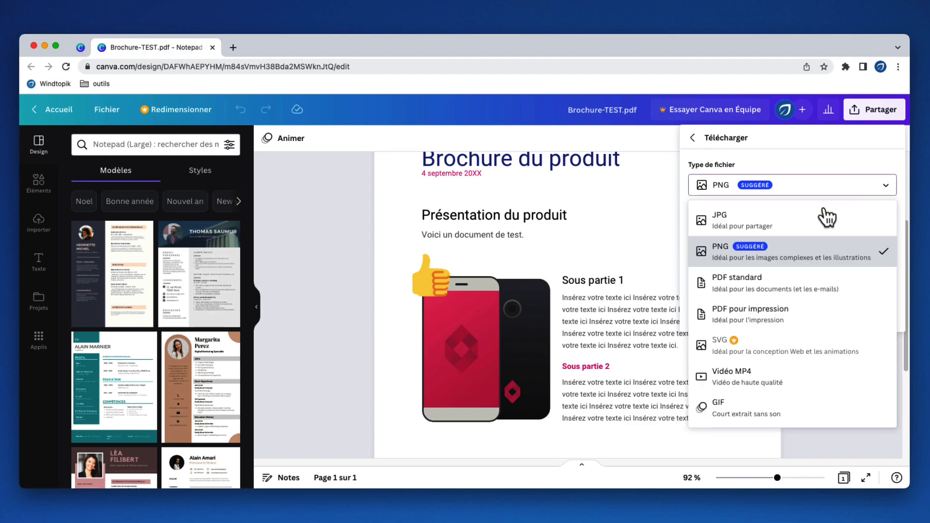
click(855, 290)
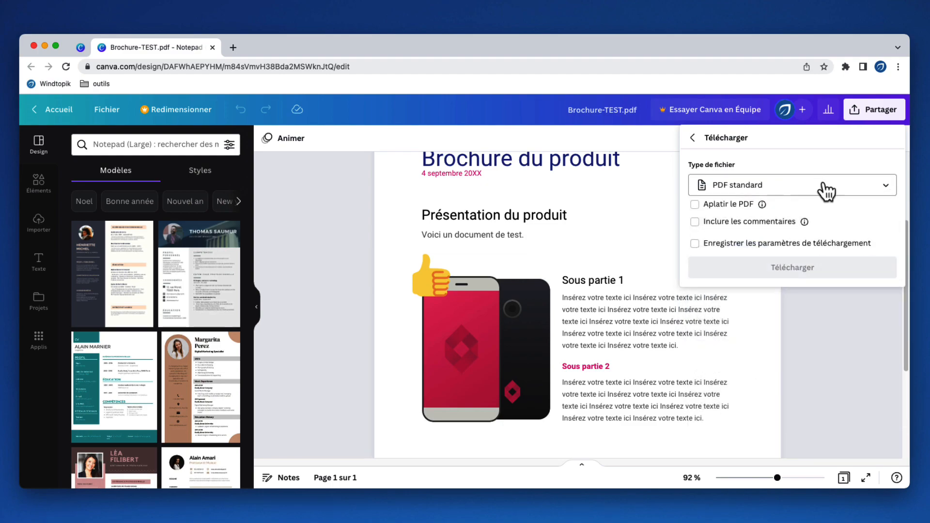